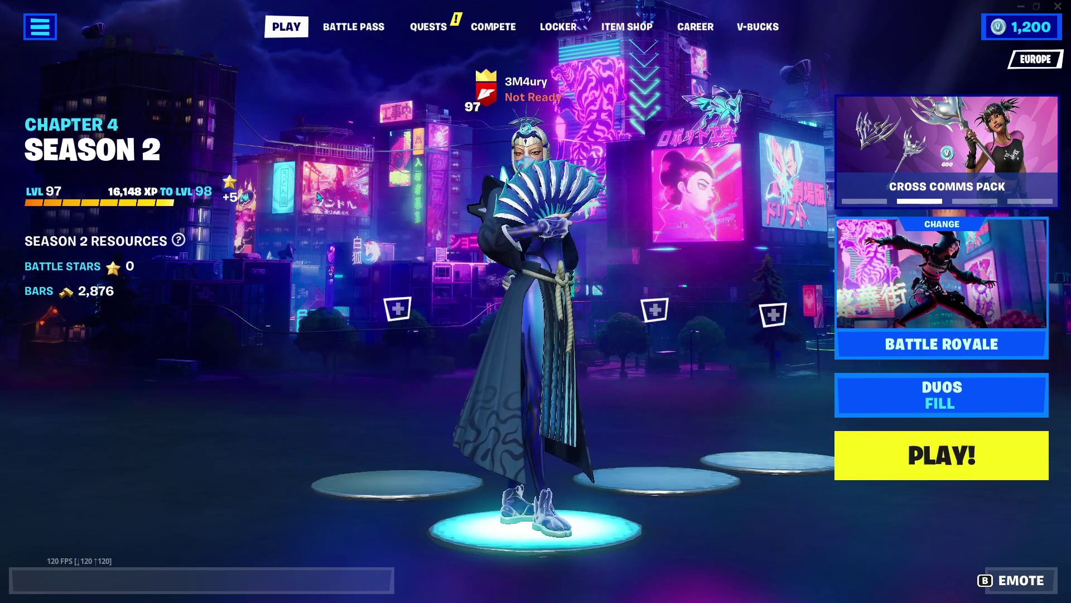
Set Fortnite's Audio voice chat input device to Krisp Microphone (Krisp Audio).
click(39, 26)
click(28, 506)
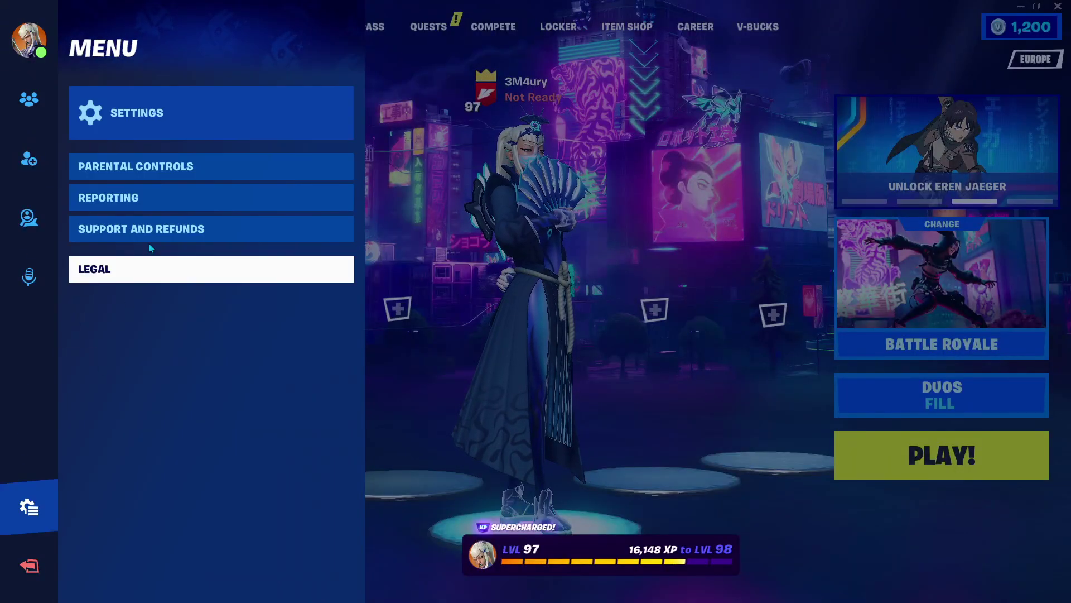
click(186, 124)
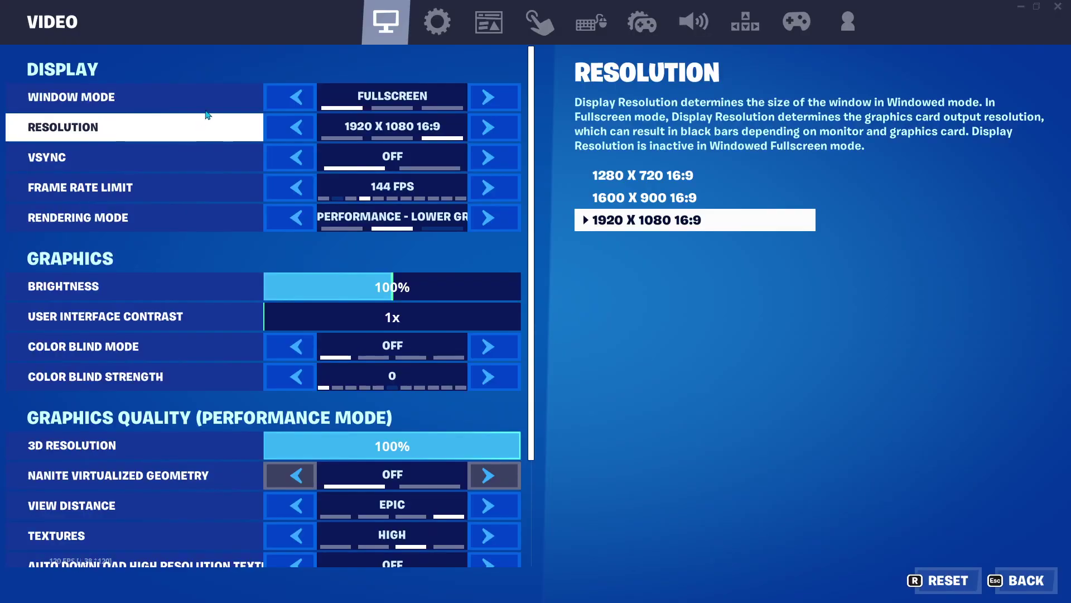
click(700, 27)
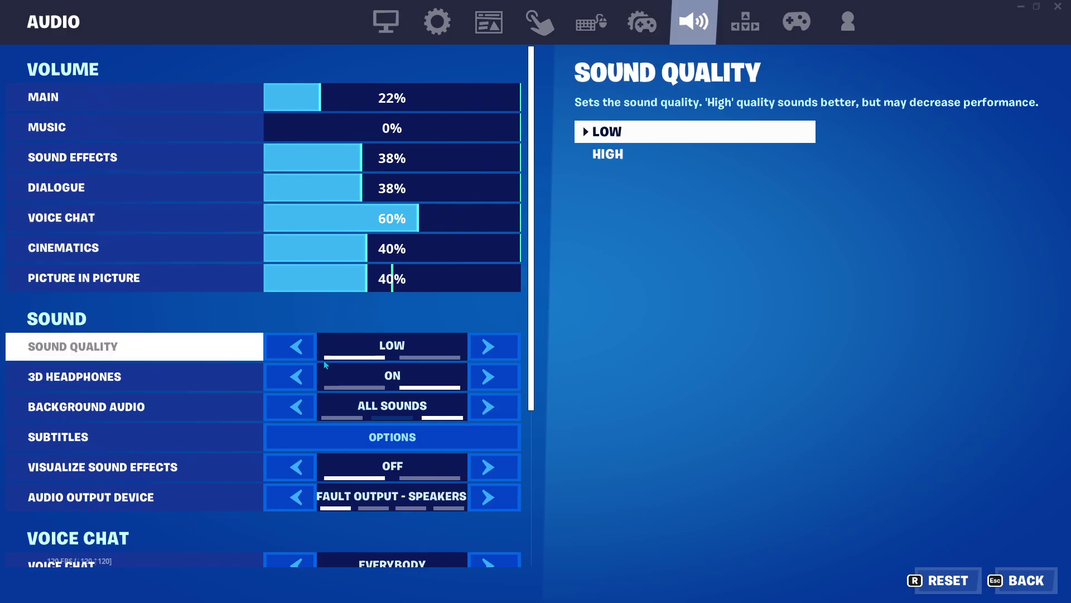
scroll(302, 379, down, 2)
scroll(268, 419, down, 2)
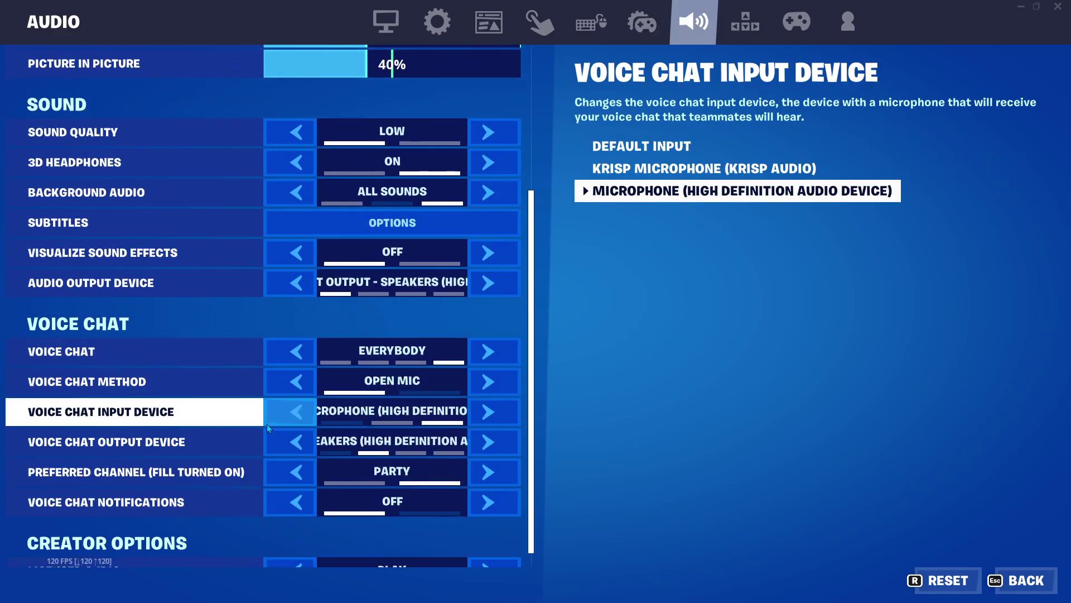
scroll(267, 424, down, 1)
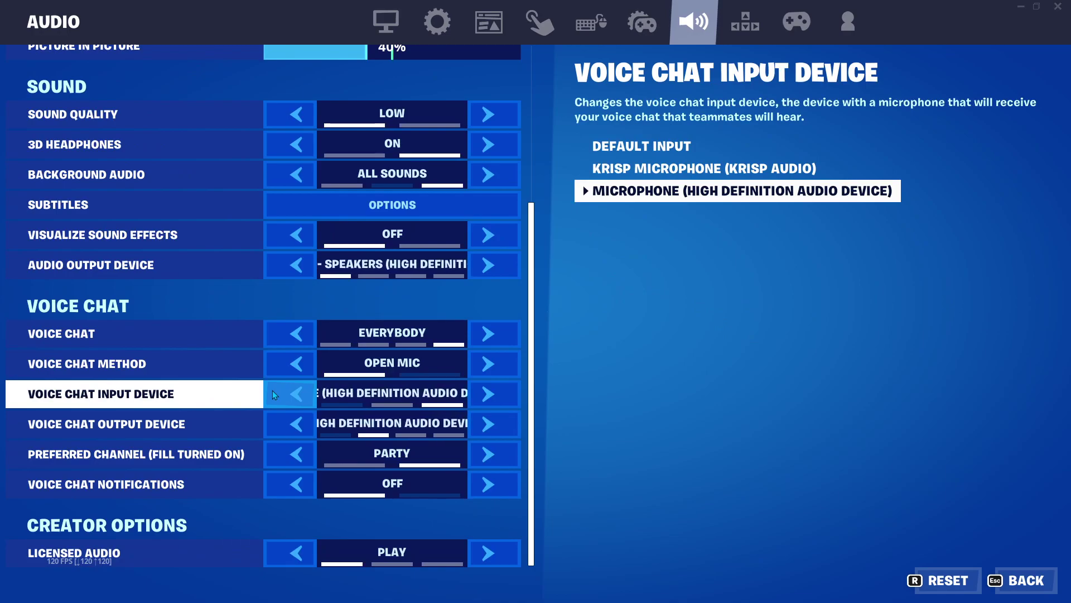
click(273, 390)
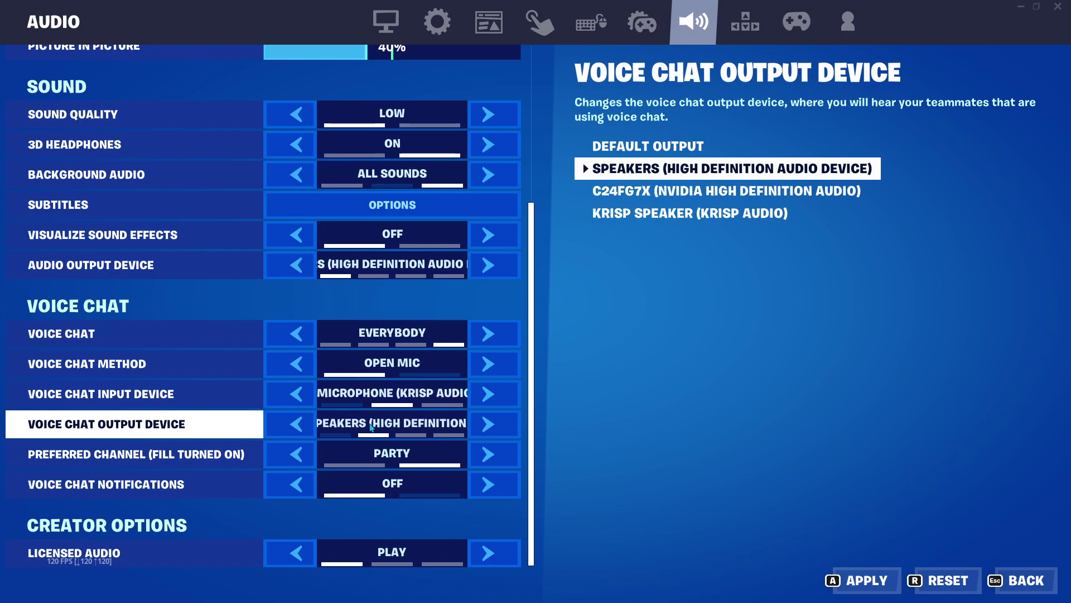
Apply the voice chat audio changes and return to the Fortnite lobby.
click(855, 580)
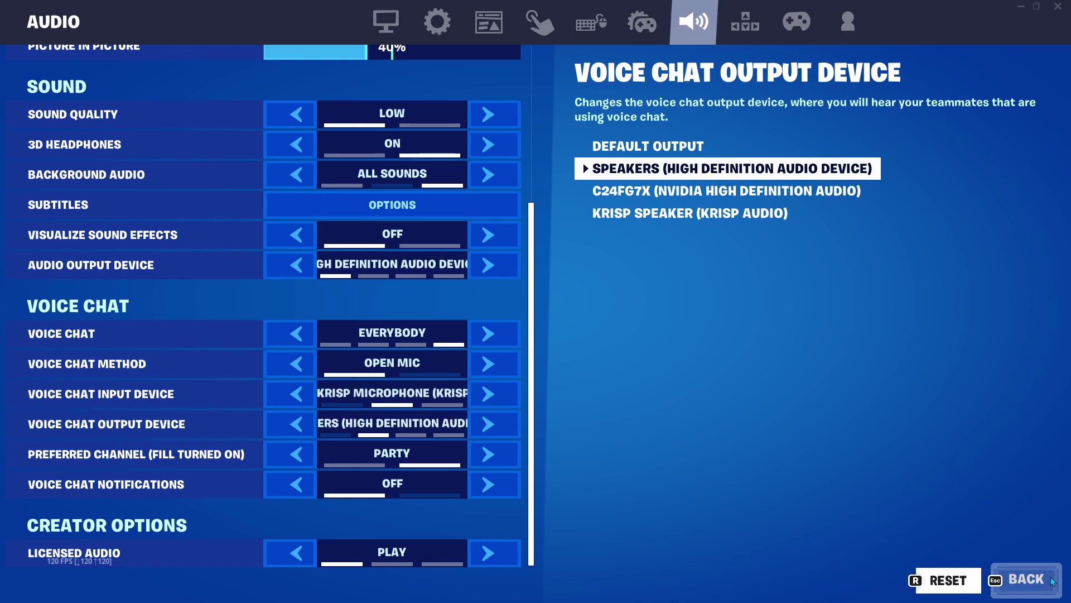
click(1017, 580)
Exit Fortnite and open Windows Sound settings from the tray speaker icon.
key(Escape)
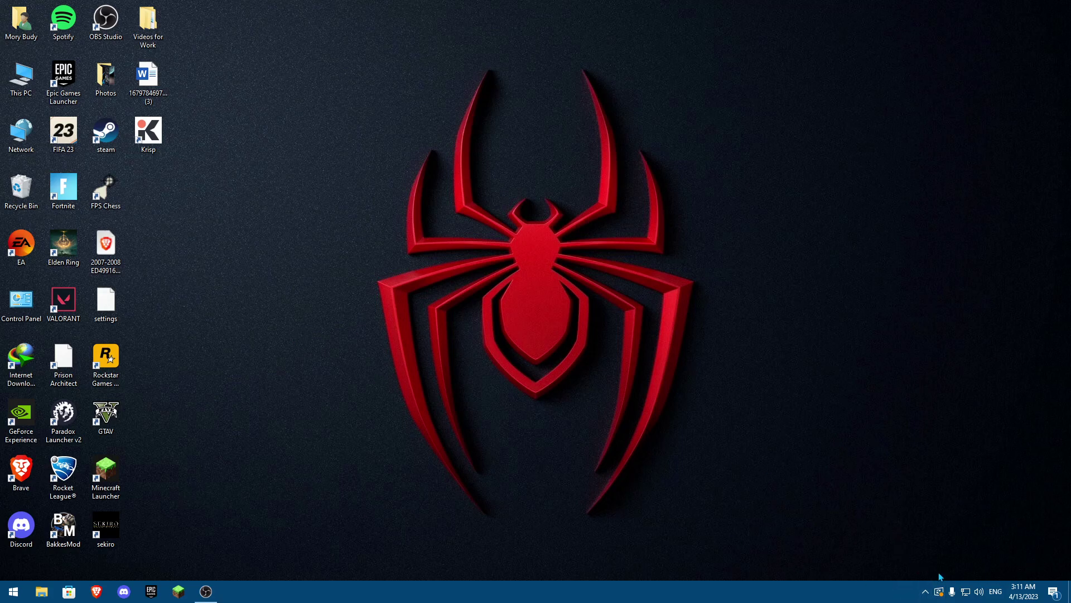
right_click(981, 591)
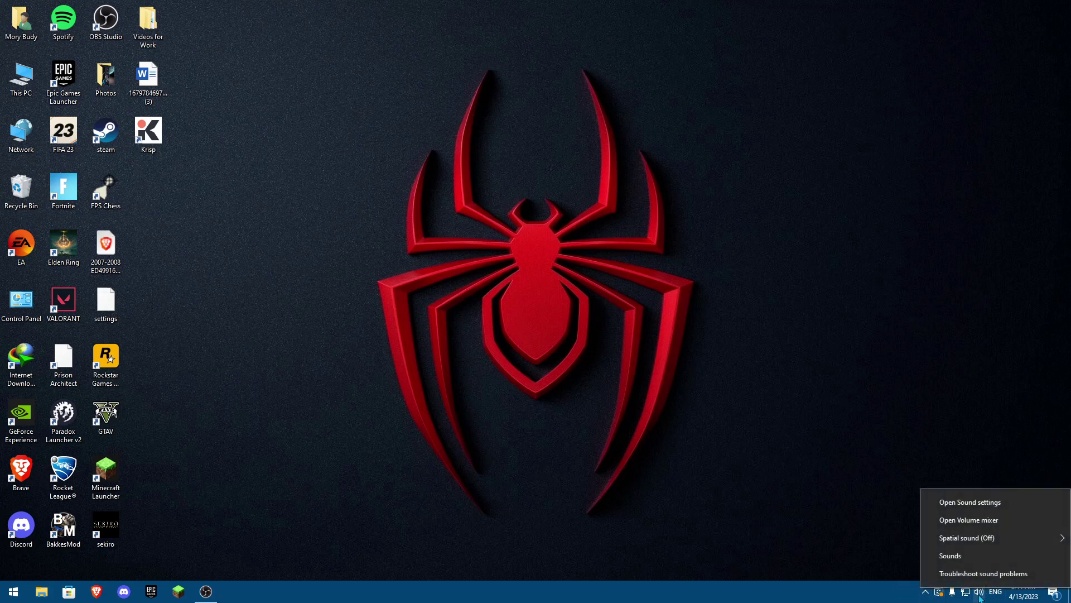
click(971, 505)
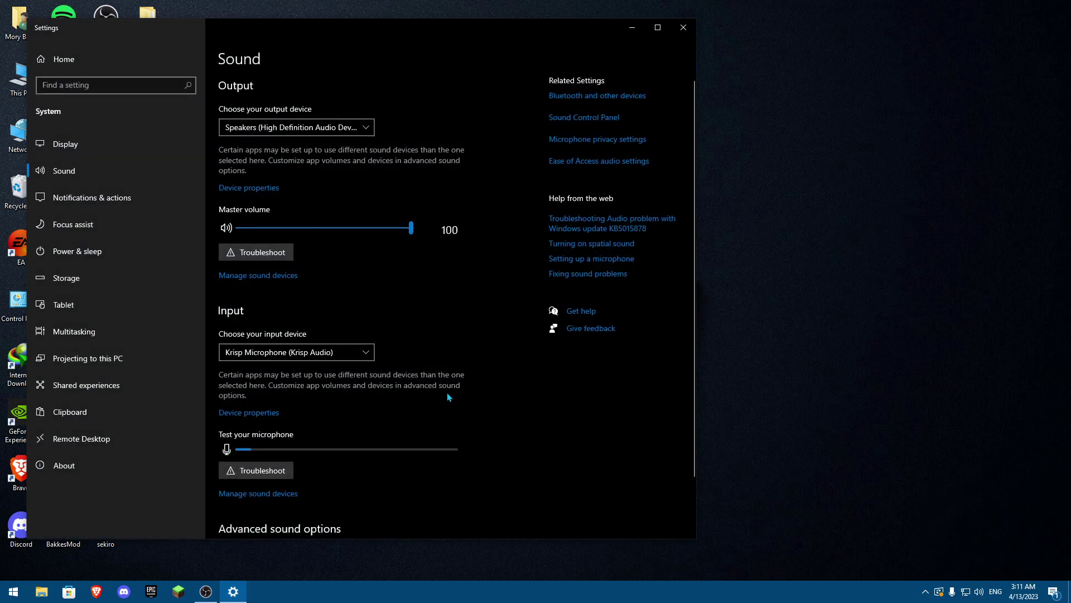
In the Sound Control Panel's Recording devices, select and right-click Krisp Microphone.
click(581, 122)
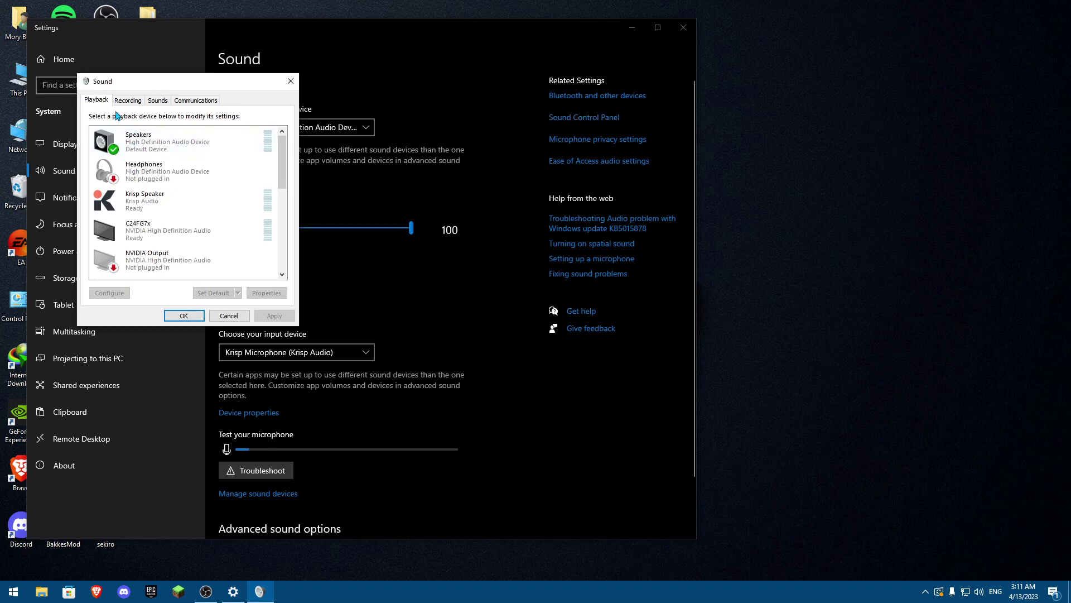
click(128, 100)
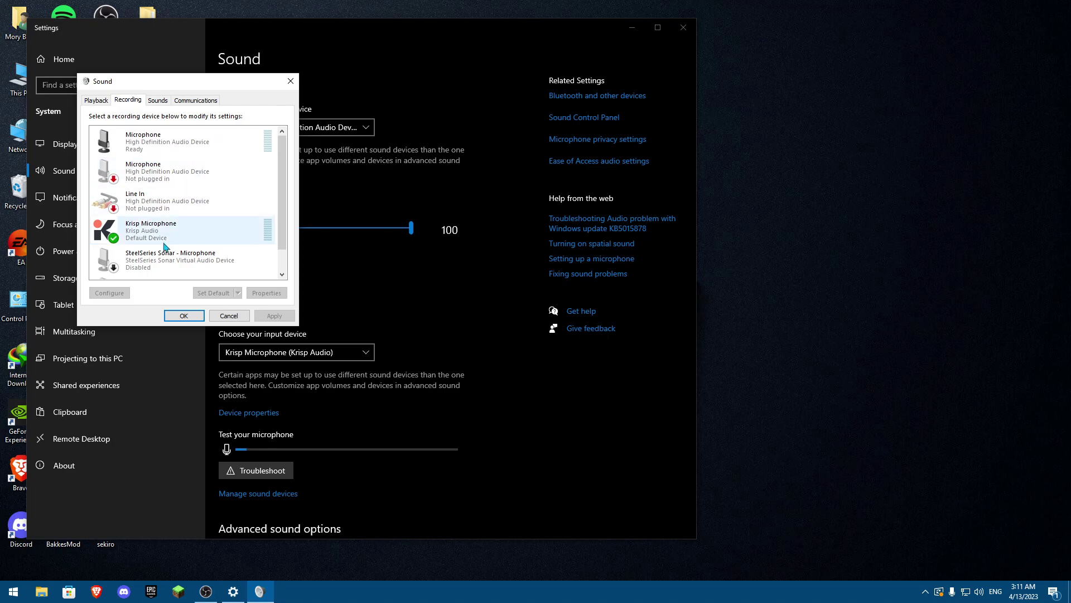
click(148, 238)
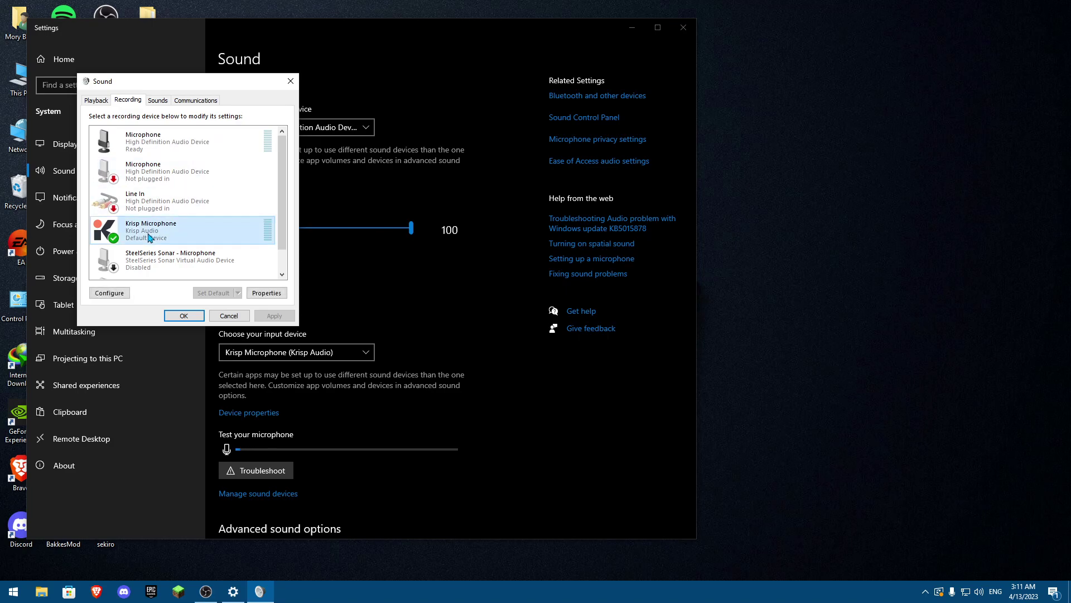
right_click(148, 238)
In Krisp Microphone properties, set Listen playback to the Default Playback Device.
click(176, 304)
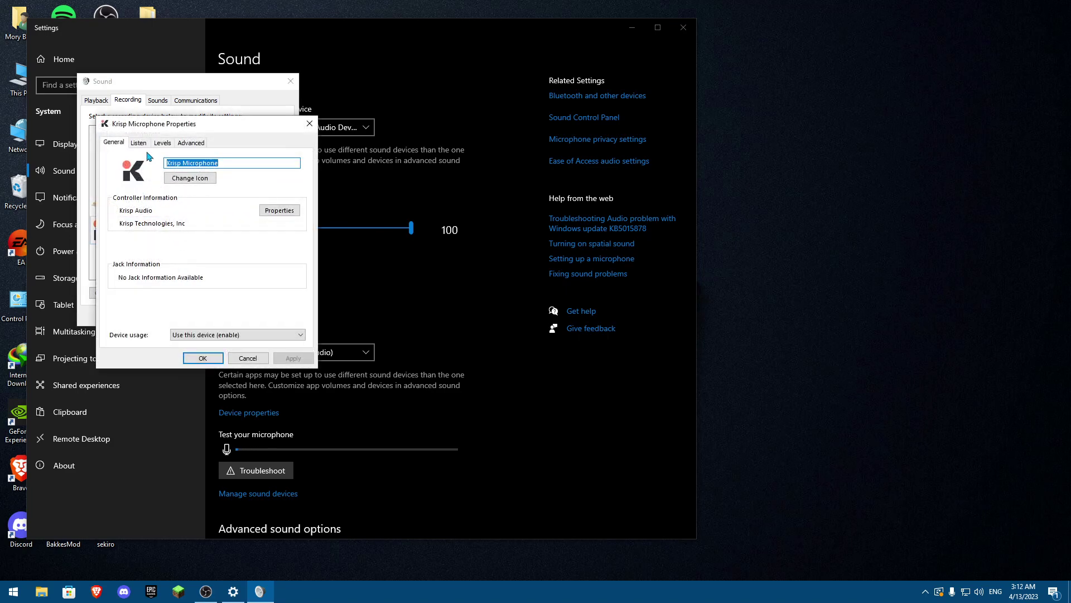
click(139, 143)
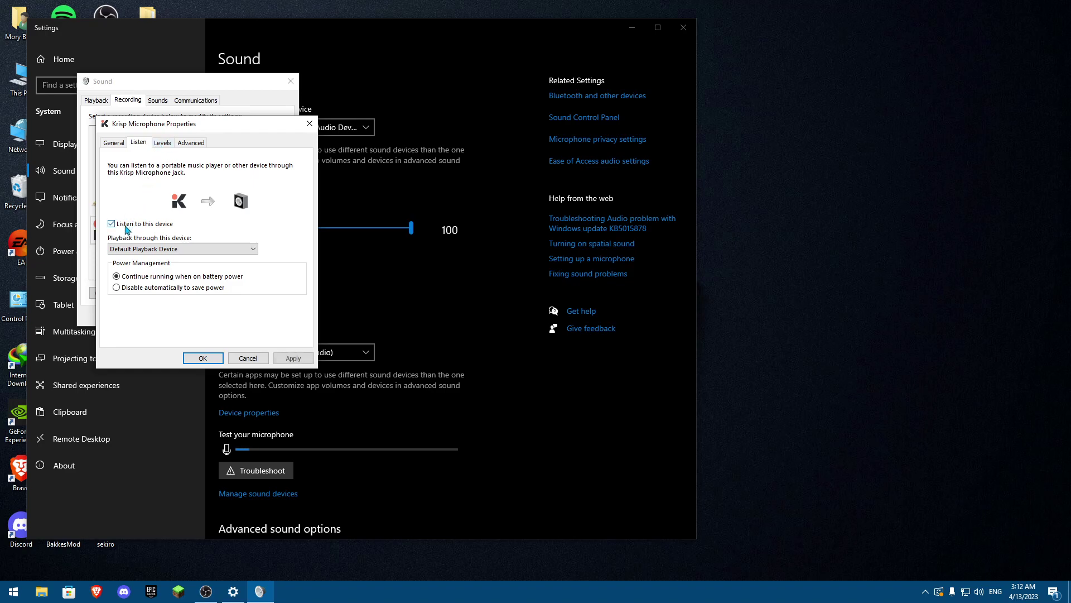
click(155, 245)
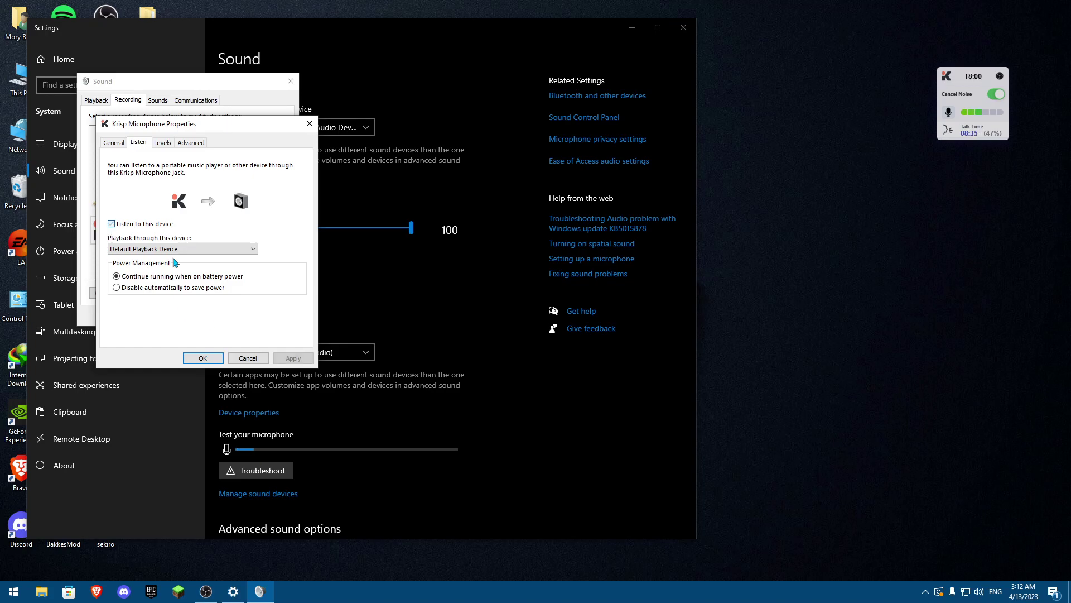
Close Krisp properties, the Krisp widget, the Sound dialog and Windows Settings.
click(203, 359)
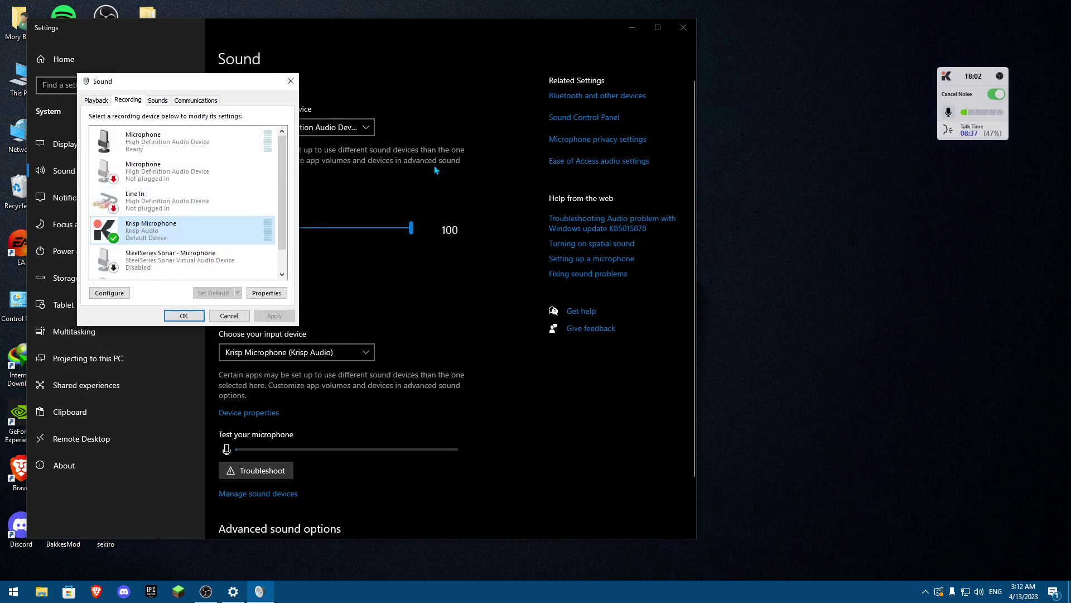
click(1007, 75)
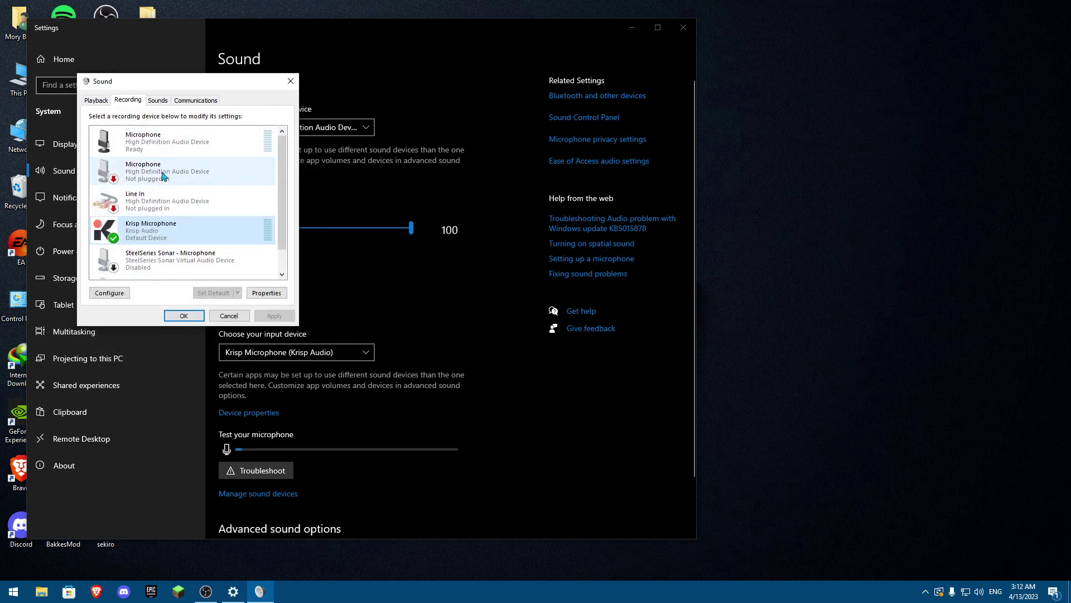
click(163, 143)
right_click(166, 148)
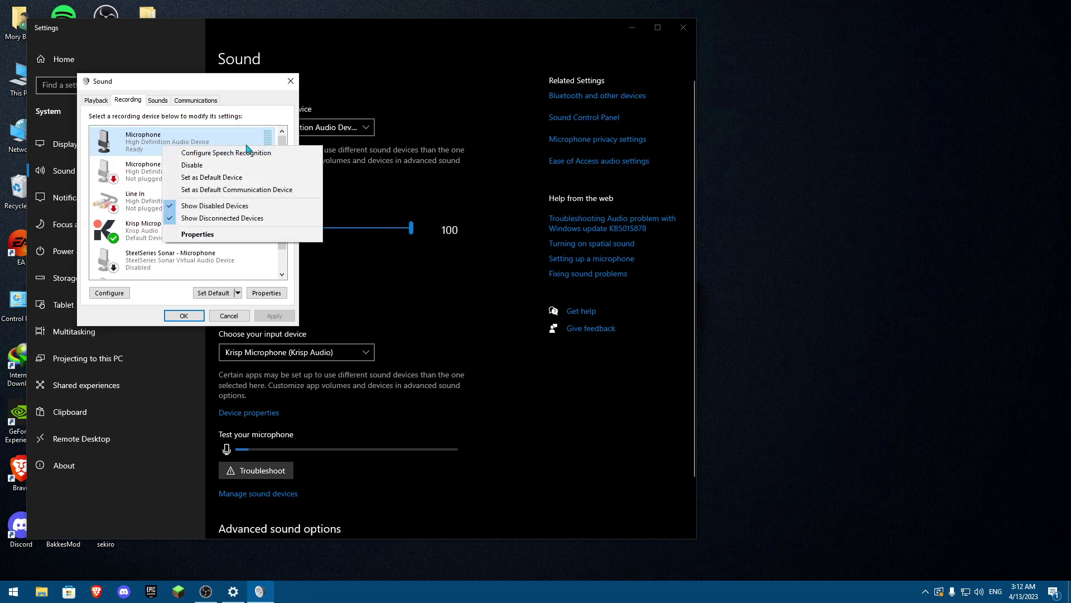
click(291, 81)
click(290, 81)
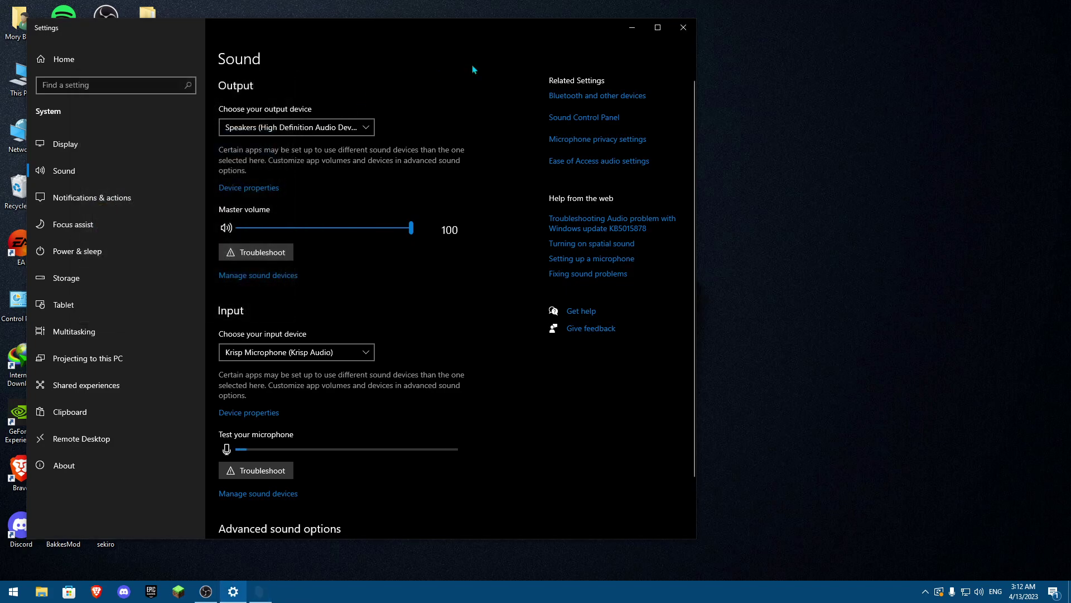
click(683, 28)
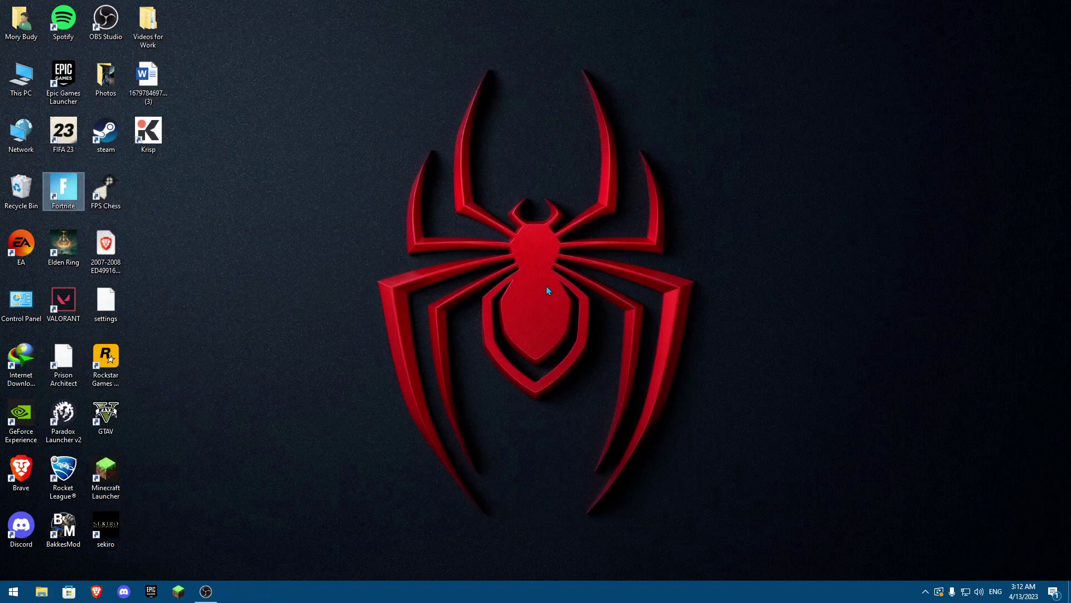
Open Device Manager and expand Sound, video and game controllers.
key(super+s)
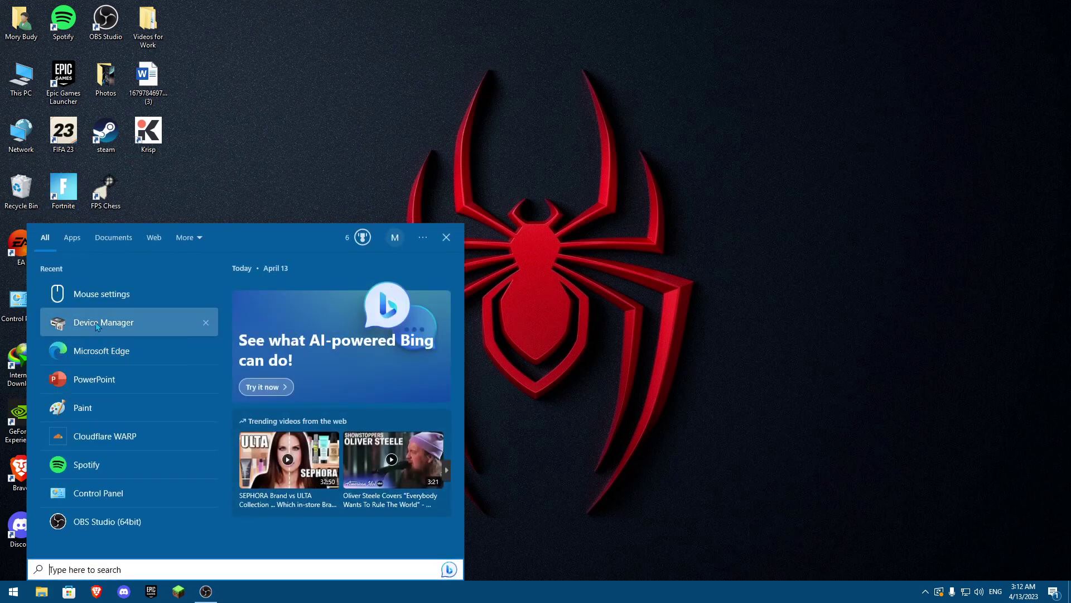
click(98, 324)
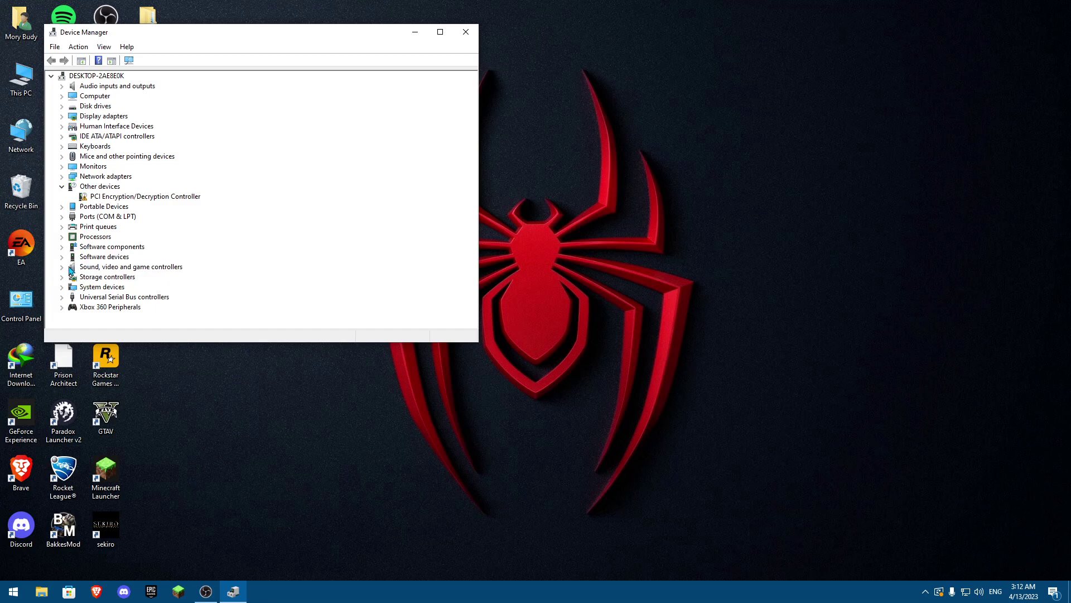
double_click(72, 268)
scroll(84, 260, down, 2)
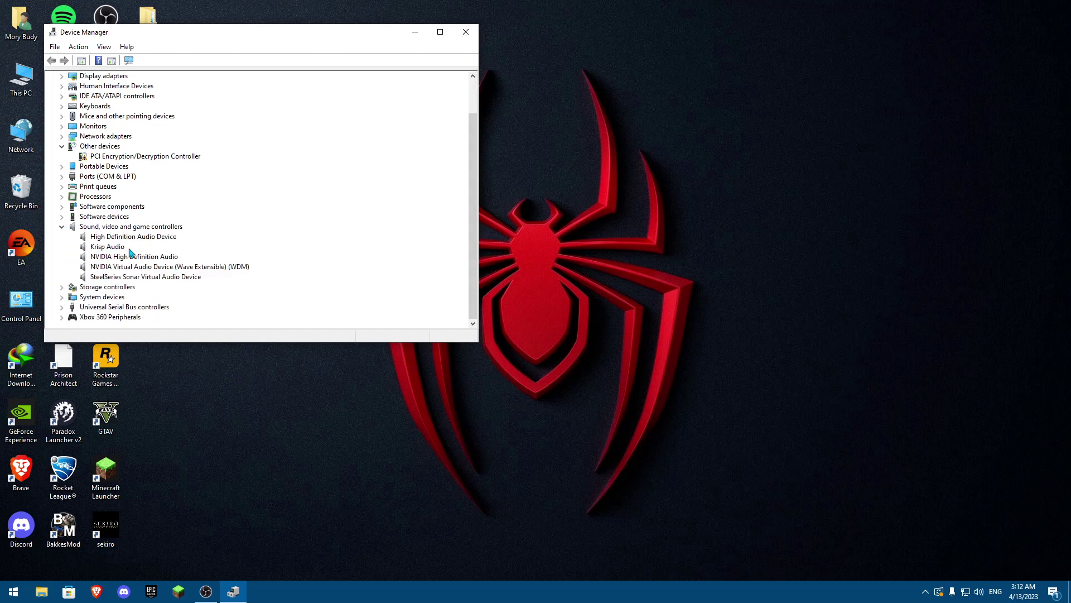
Search automatically for a newer Krisp Audio driver, then close Device Manager.
click(104, 252)
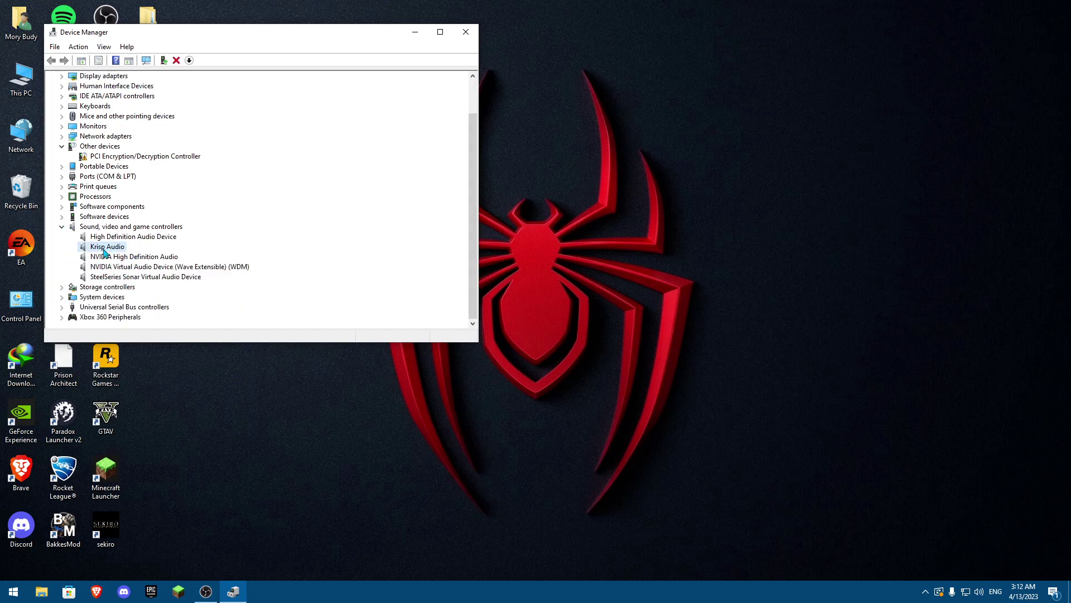
right_click(104, 252)
click(151, 257)
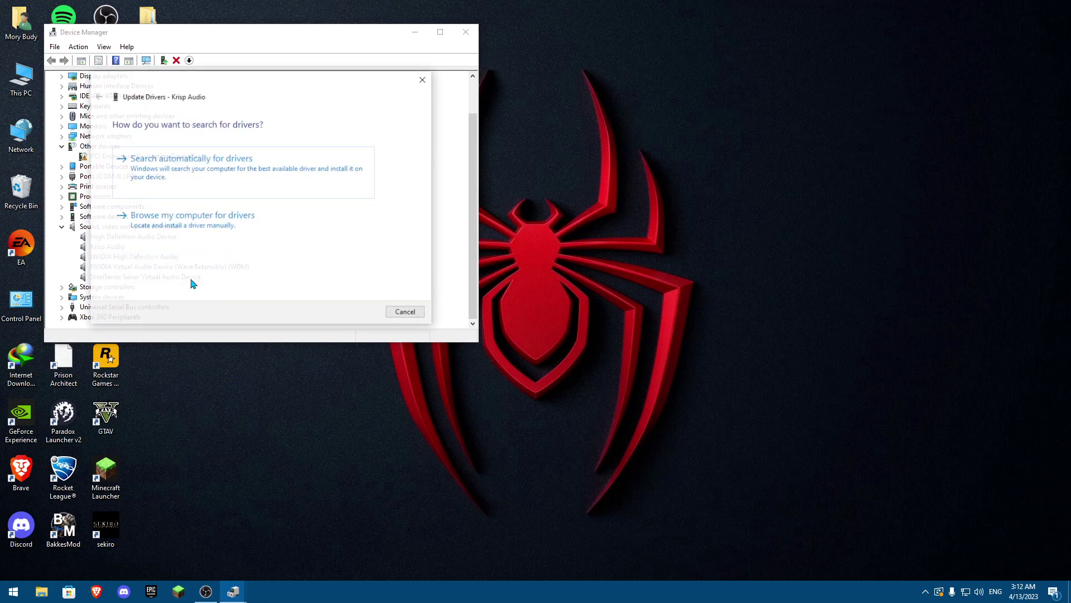
click(208, 184)
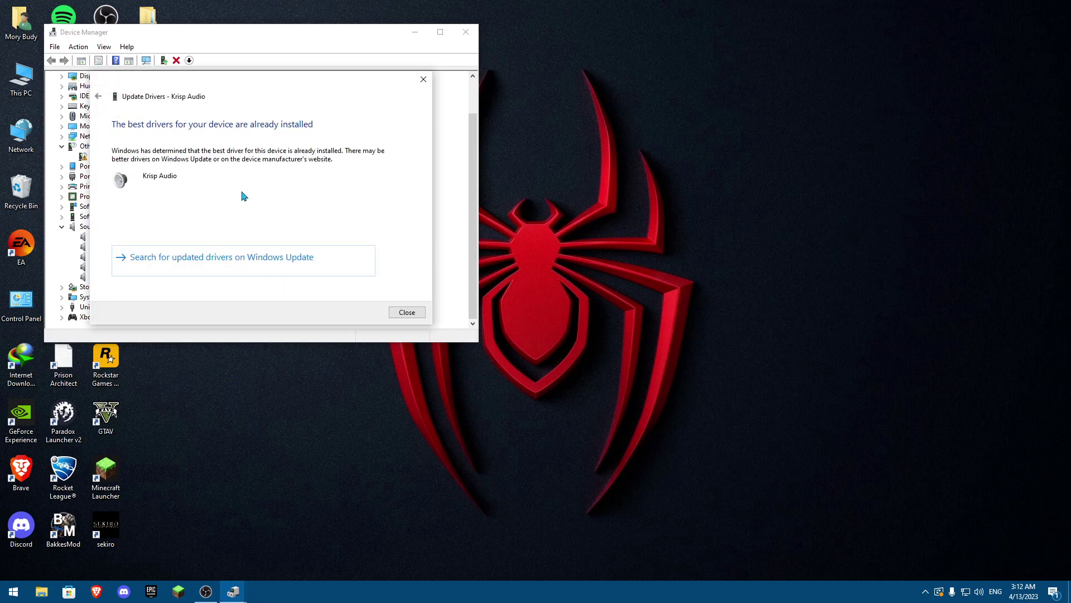
click(423, 82)
click(468, 33)
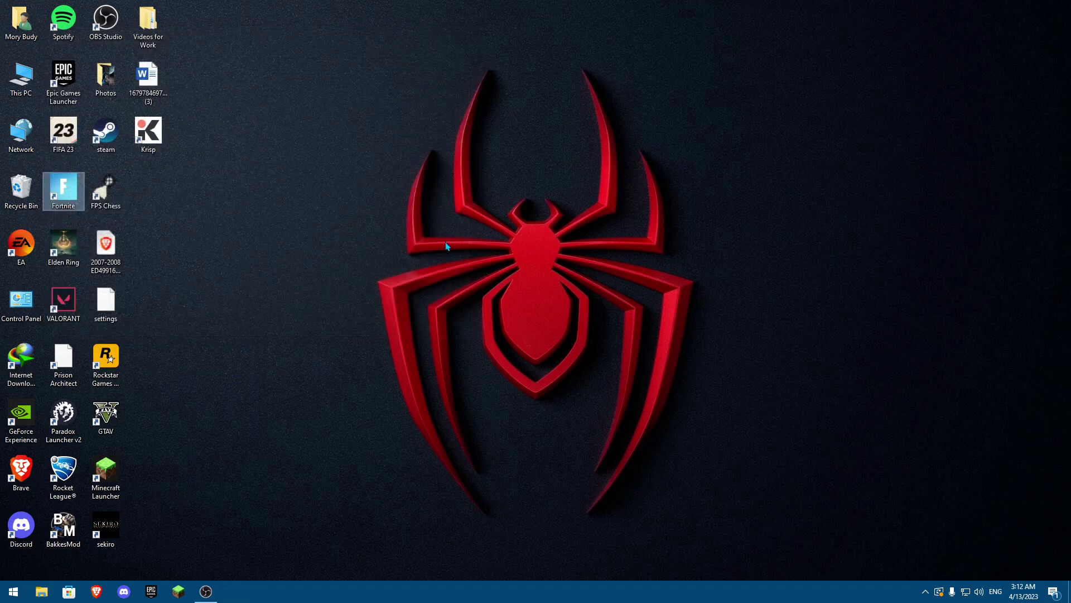